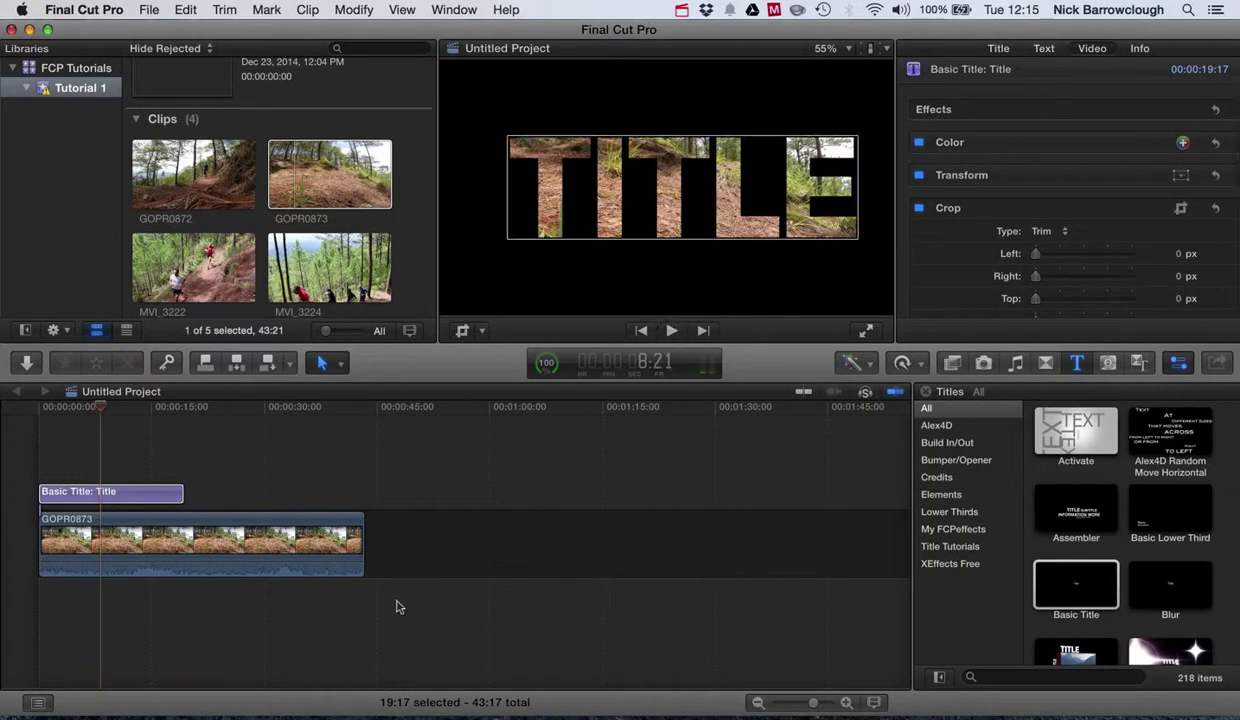
Clear both clips from the timeline and place GOPR0873 at the project start
left_click_drag(390, 600, 36, 428)
key("Delete")
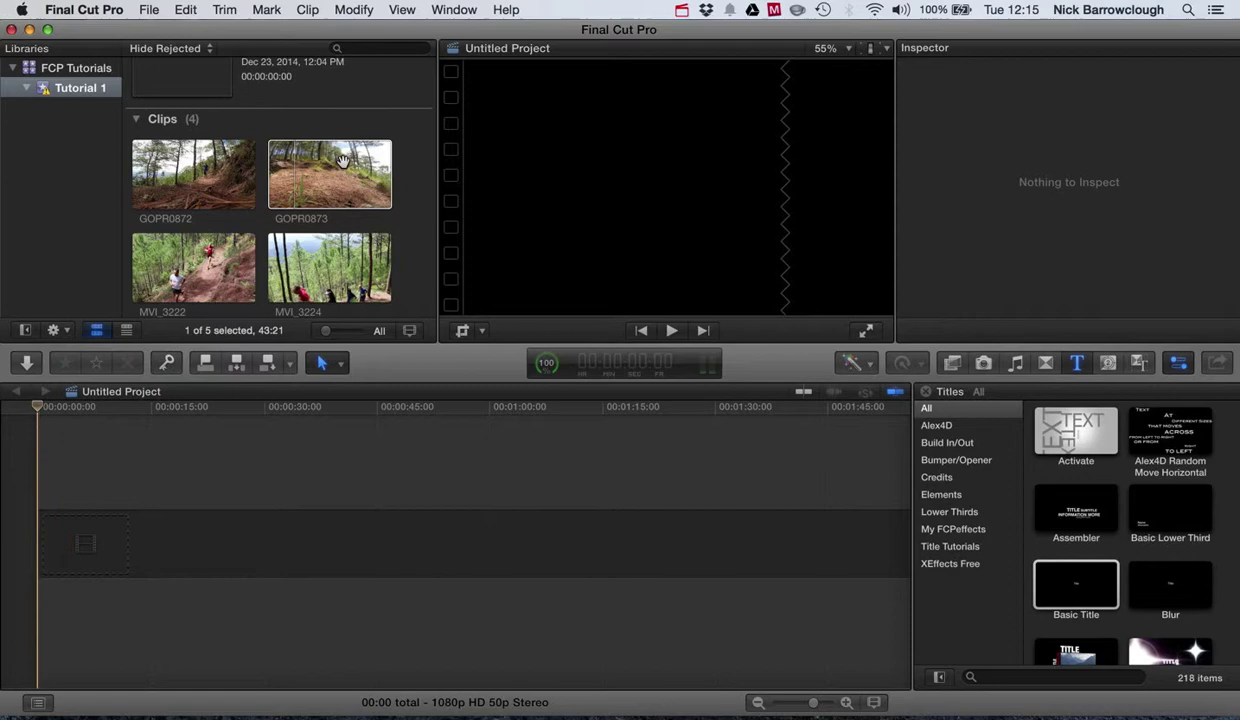
left_click_drag(322, 172, 43, 545)
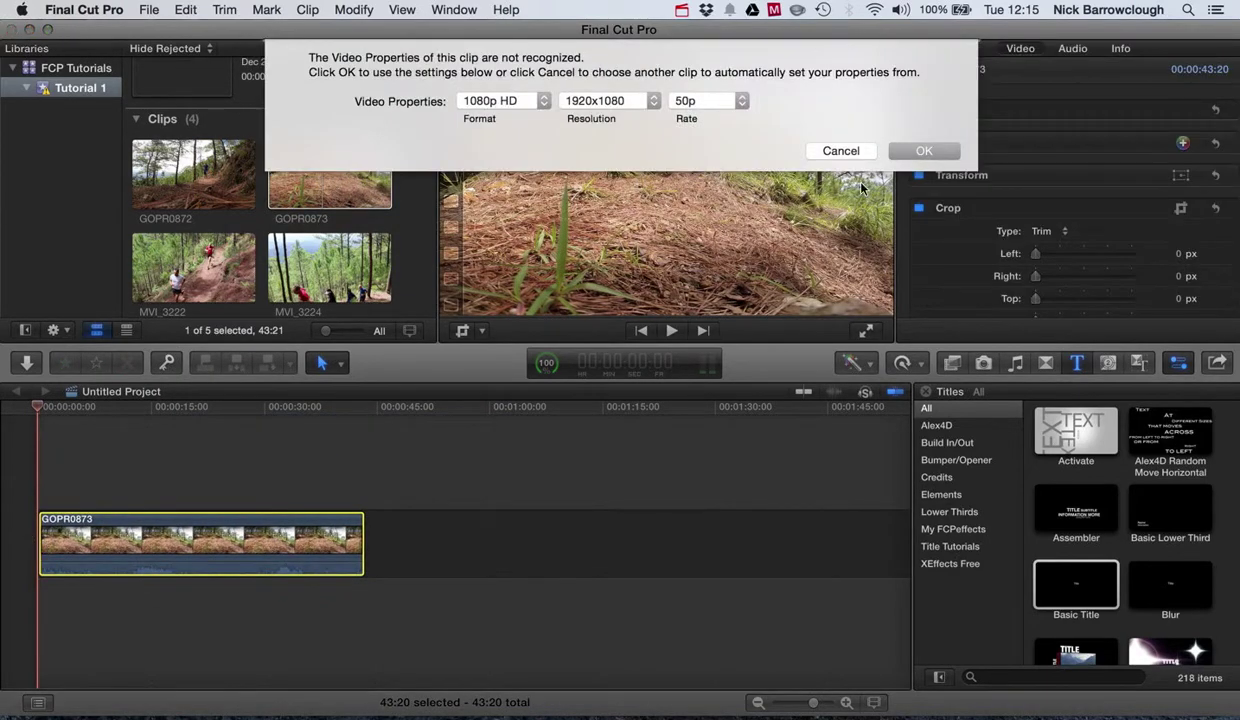
left_click(920, 151)
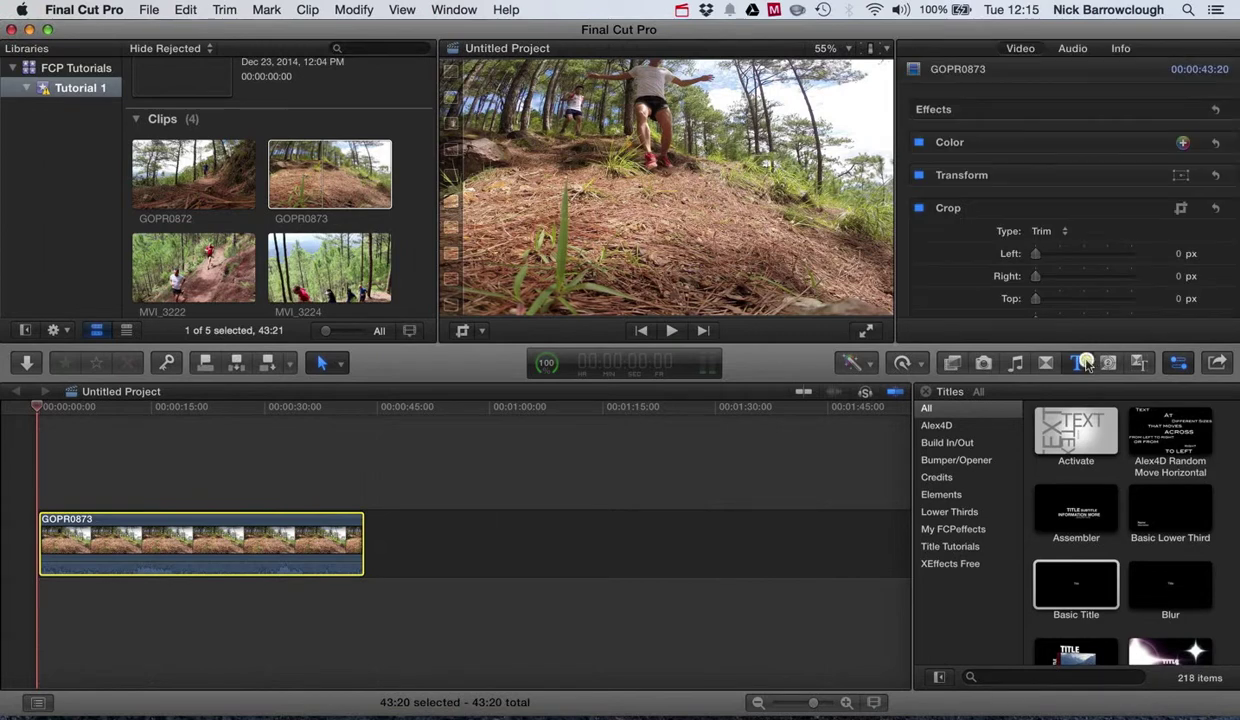
Add a Basic Title above GOPR0873's start and move to about three seconds in
left_click_drag(1075, 565, 40, 487)
left_click(76, 497)
left_click_drag(45, 410, 62, 408)
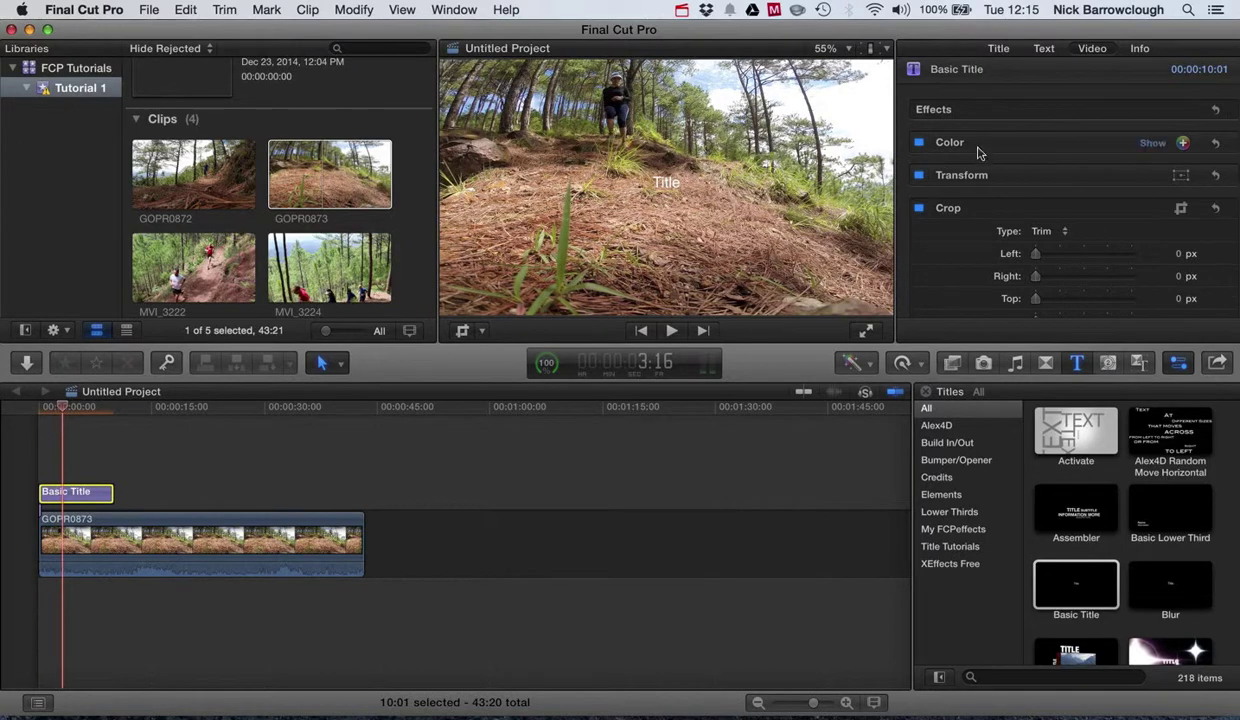
Apply the BOLD text preset, enlarge TITLE to size 607 and nudge it upward
scroll(1062, 115, "up", 2)
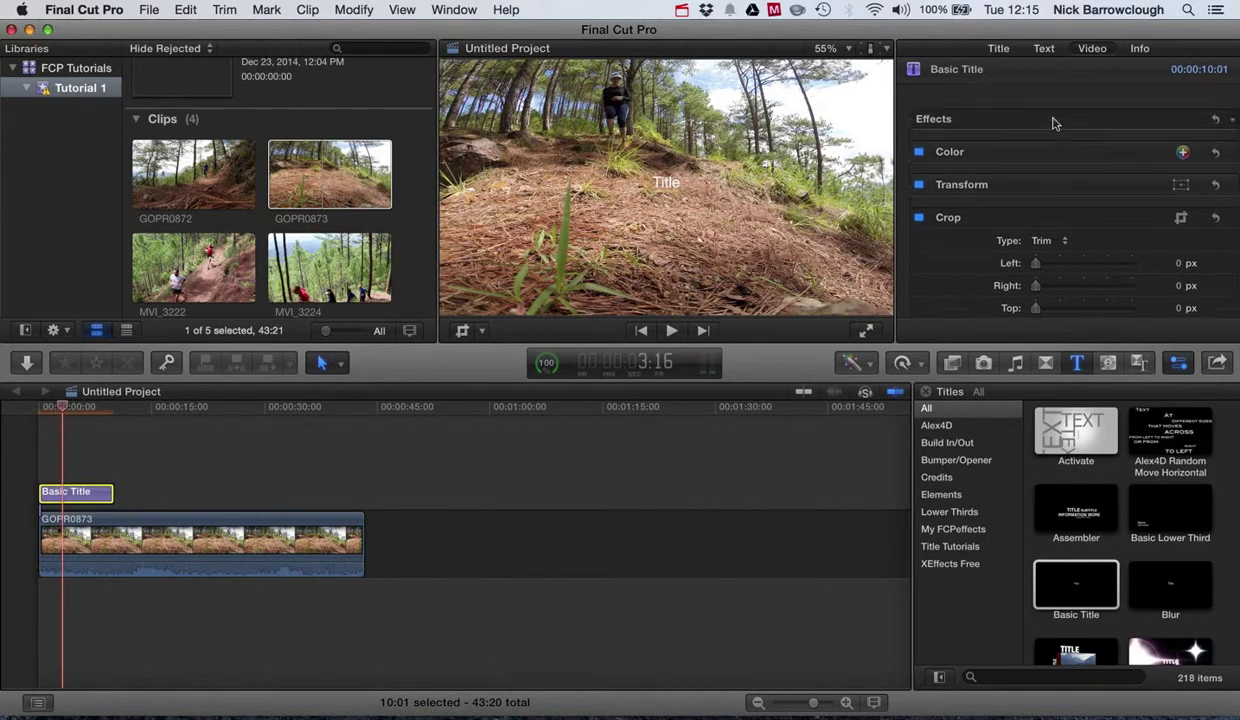
left_click(1043, 52)
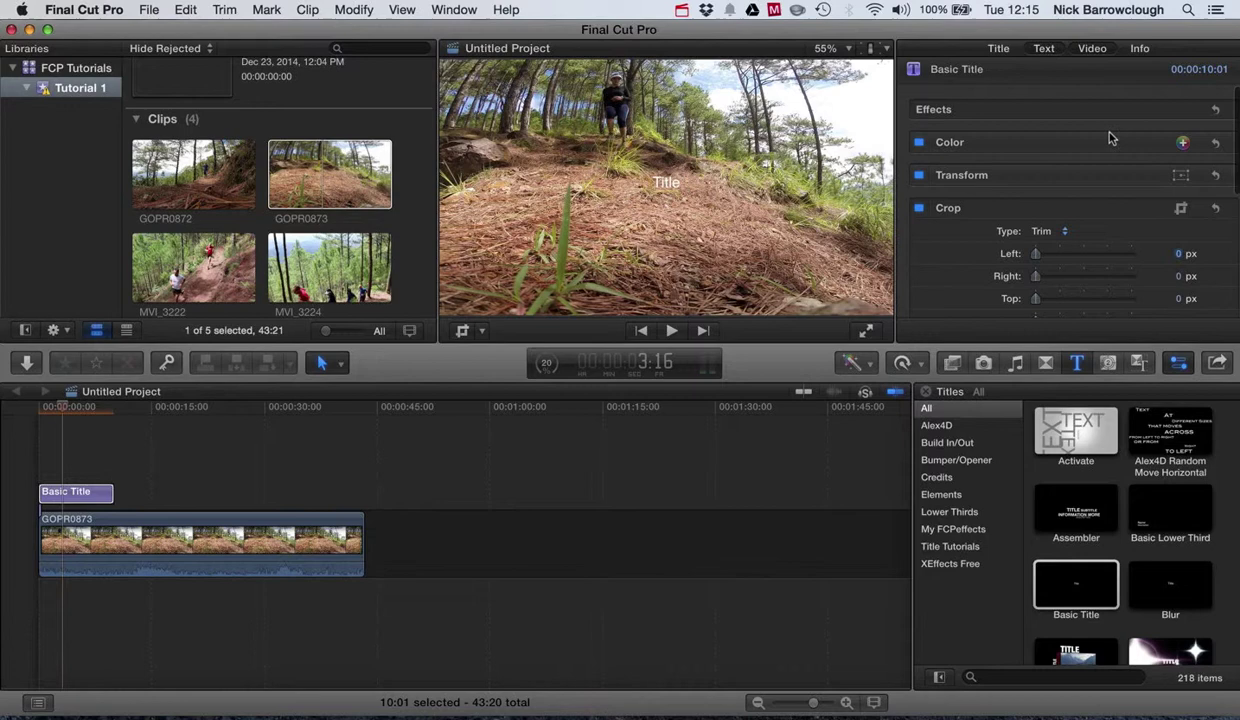
left_click(1050, 87)
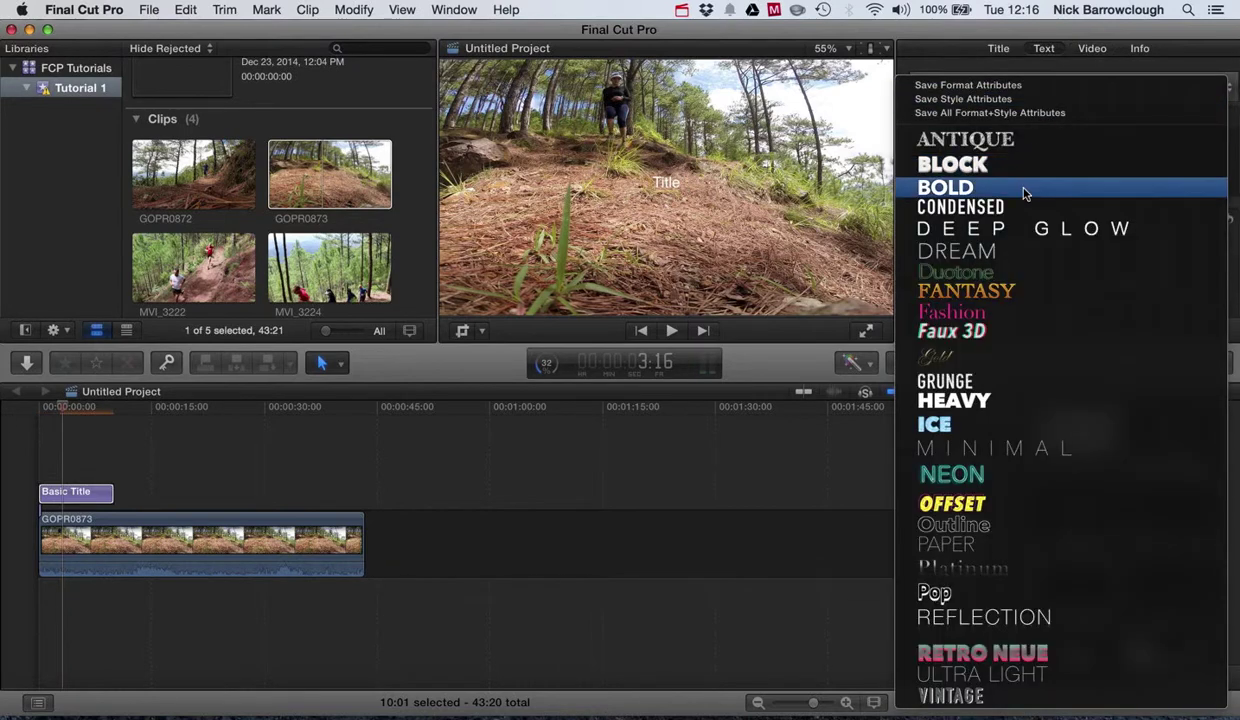
left_click(1023, 189)
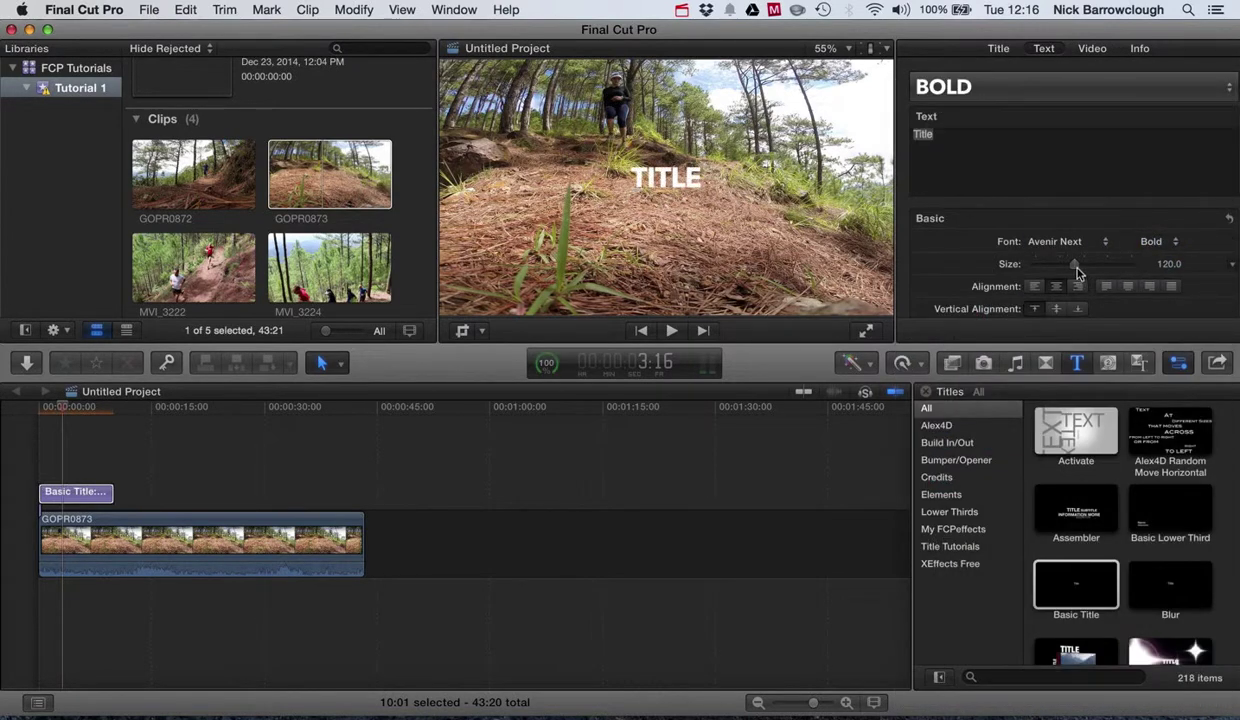
left_click_drag(1076, 266, 1173, 266)
left_click_drag(634, 124, 656, 175)
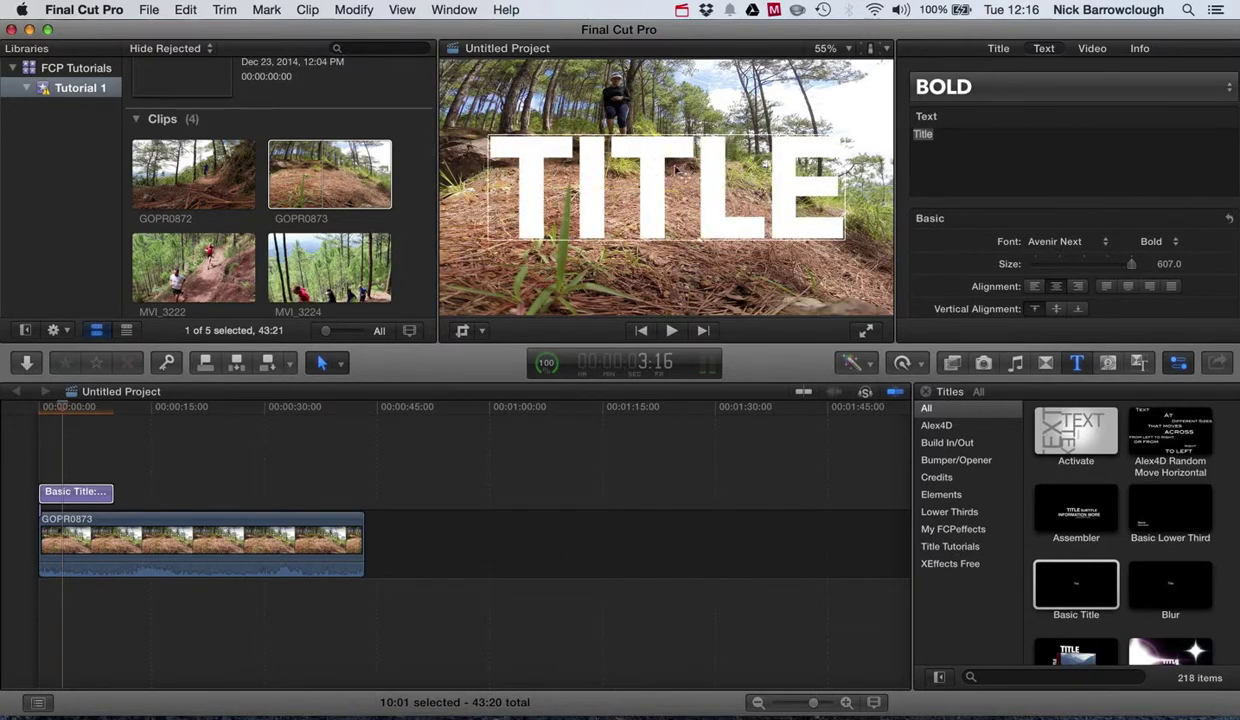
scroll(1127, 187, "down", 1)
Set the title's Blend Mode to Stencil Alpha so footage shows only inside the letters
left_click(1092, 48)
scroll(1119, 259, "down", 1)
scroll(1119, 259, "down", 5)
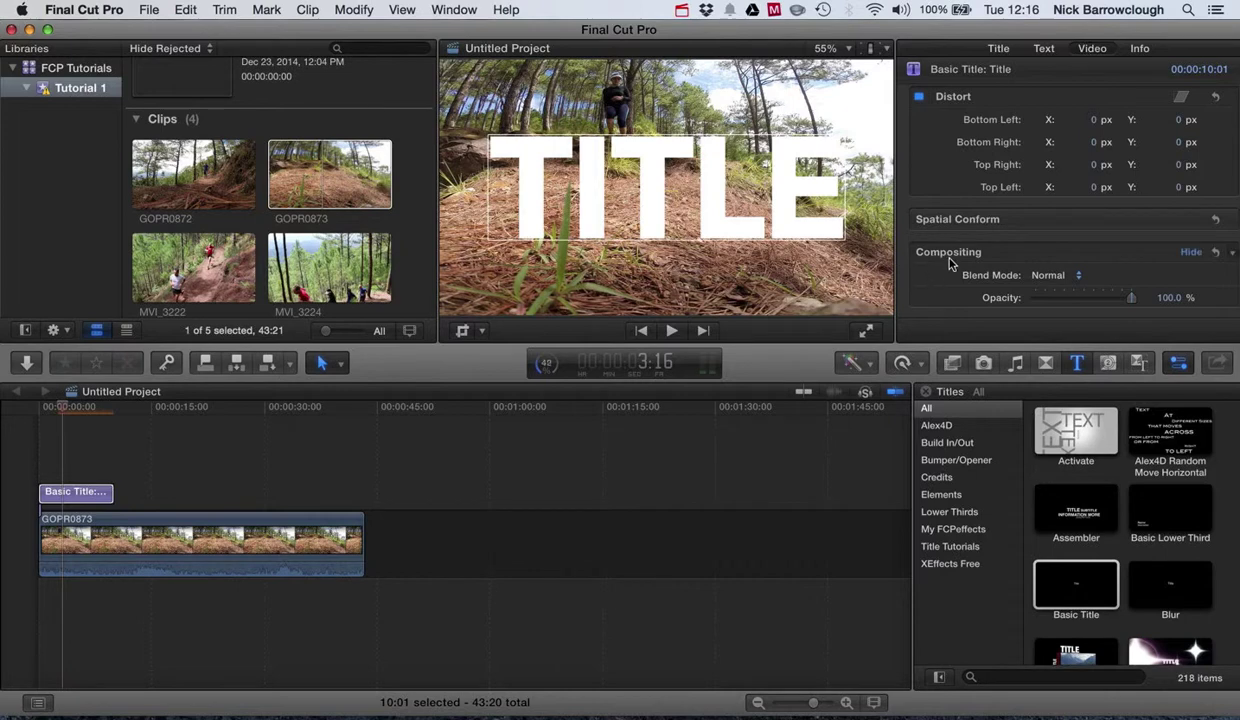
left_click(1052, 276)
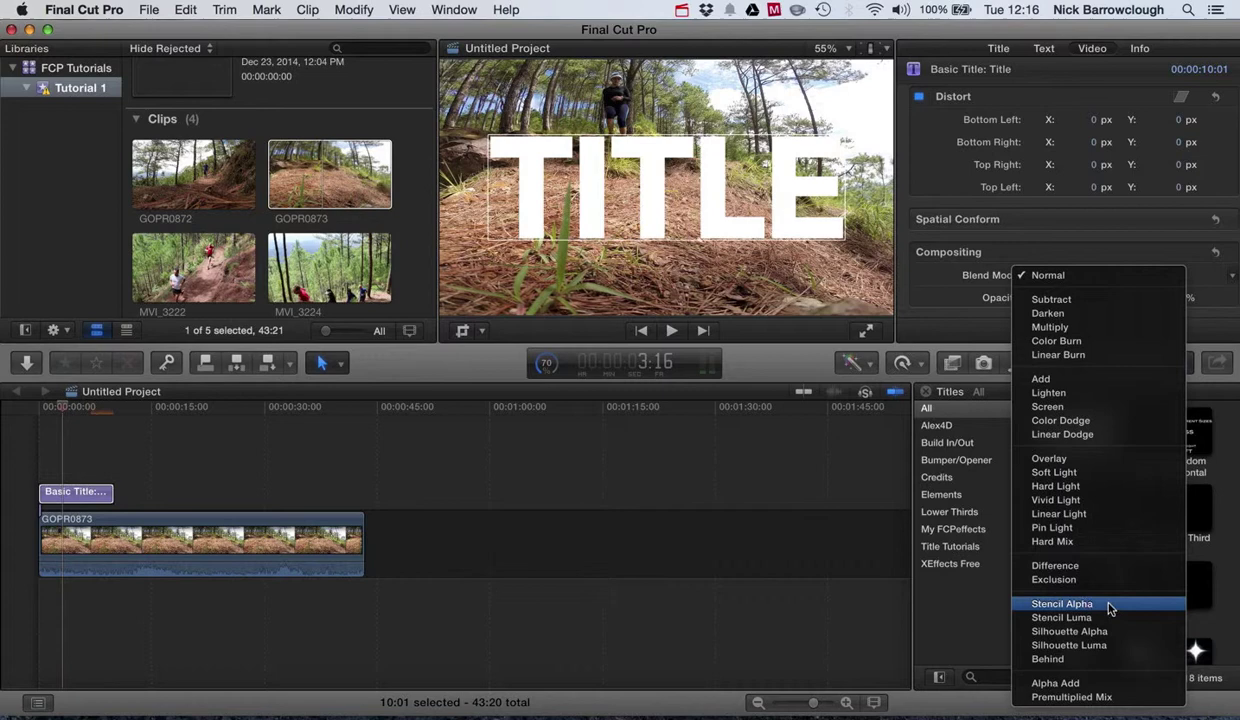
left_click(1062, 604)
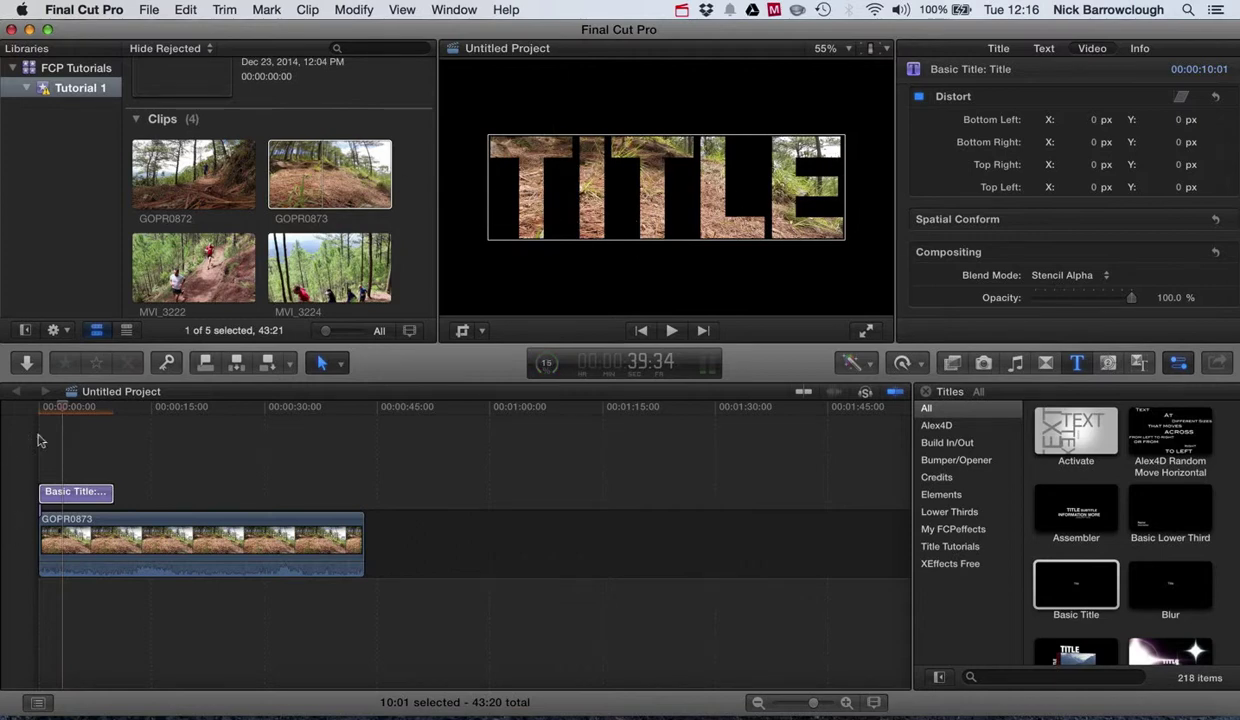
left_click(61, 409)
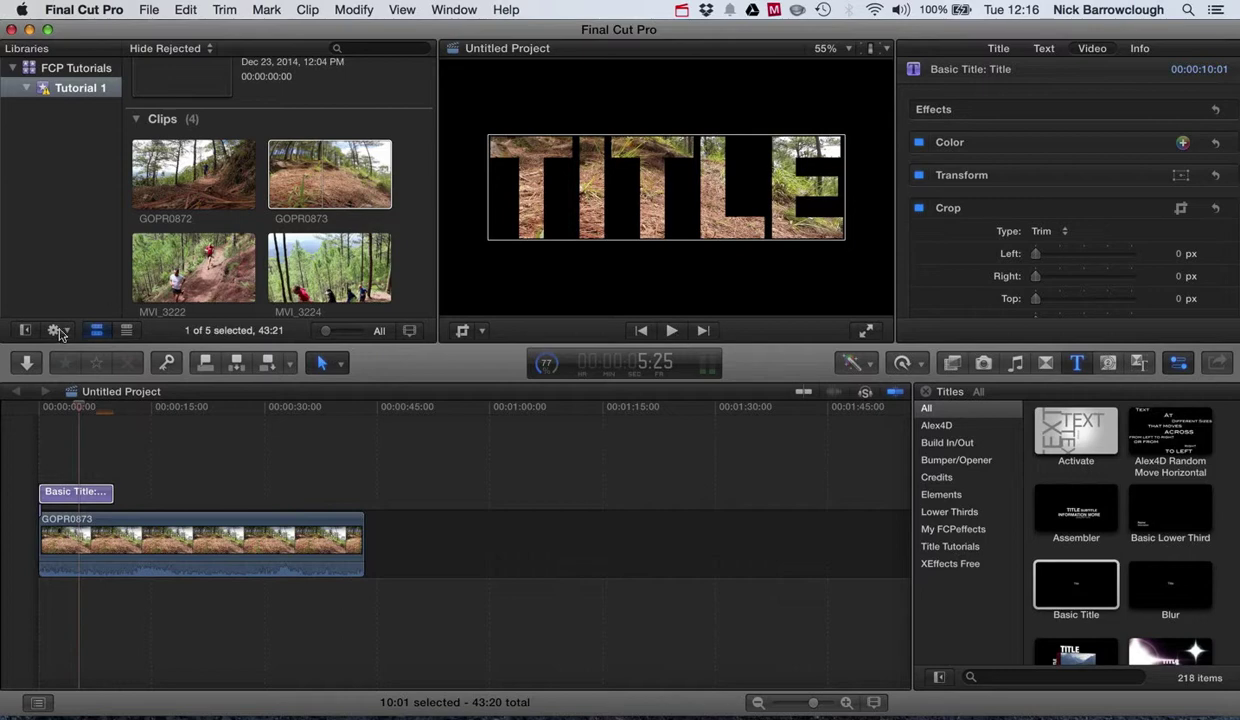
Connect MVI_3224 above the Basic Title at the start, after adding and deleting MVI_3222
key("Home")
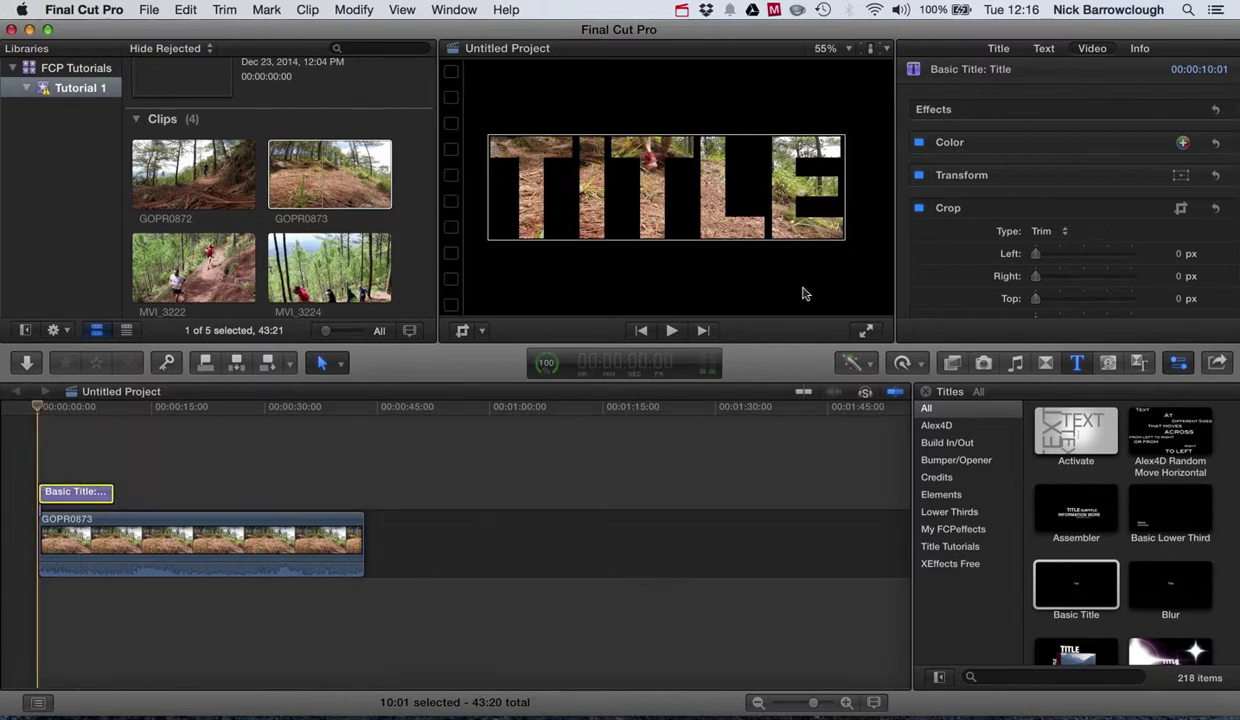
scroll(287, 222, "down", 1)
left_click(182, 254)
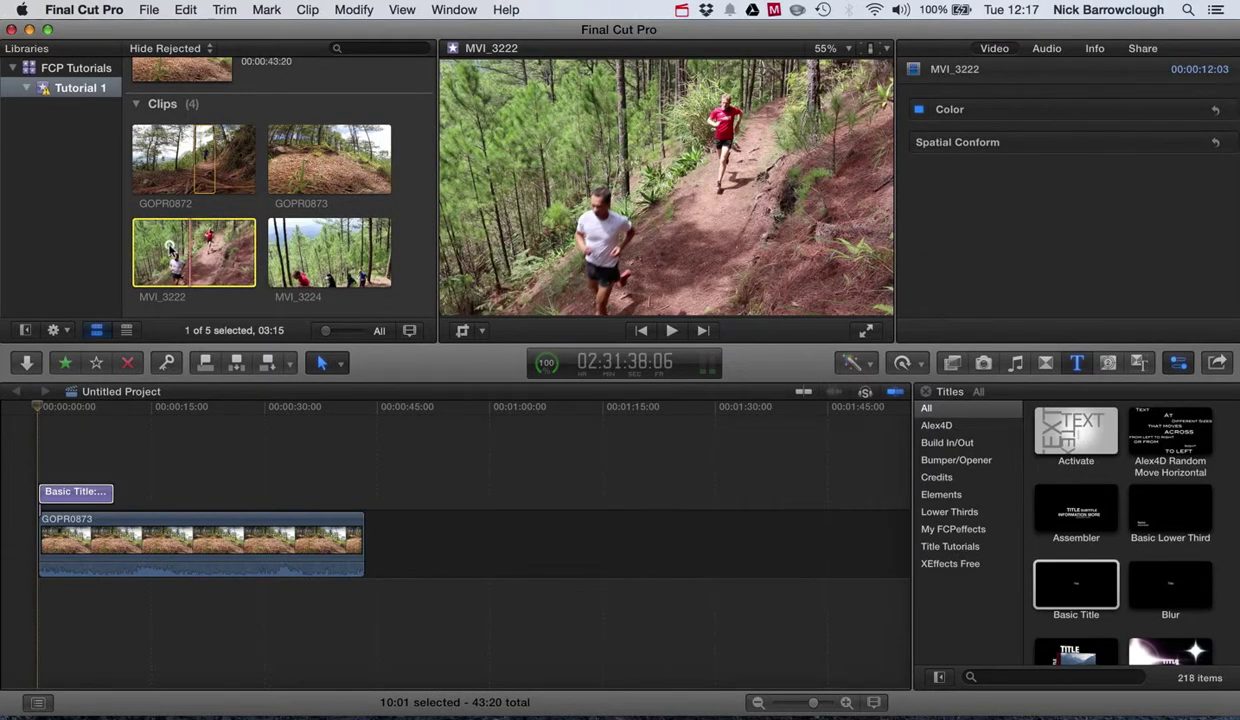
left_click_drag(170, 247, 45, 447)
left_click(44, 443)
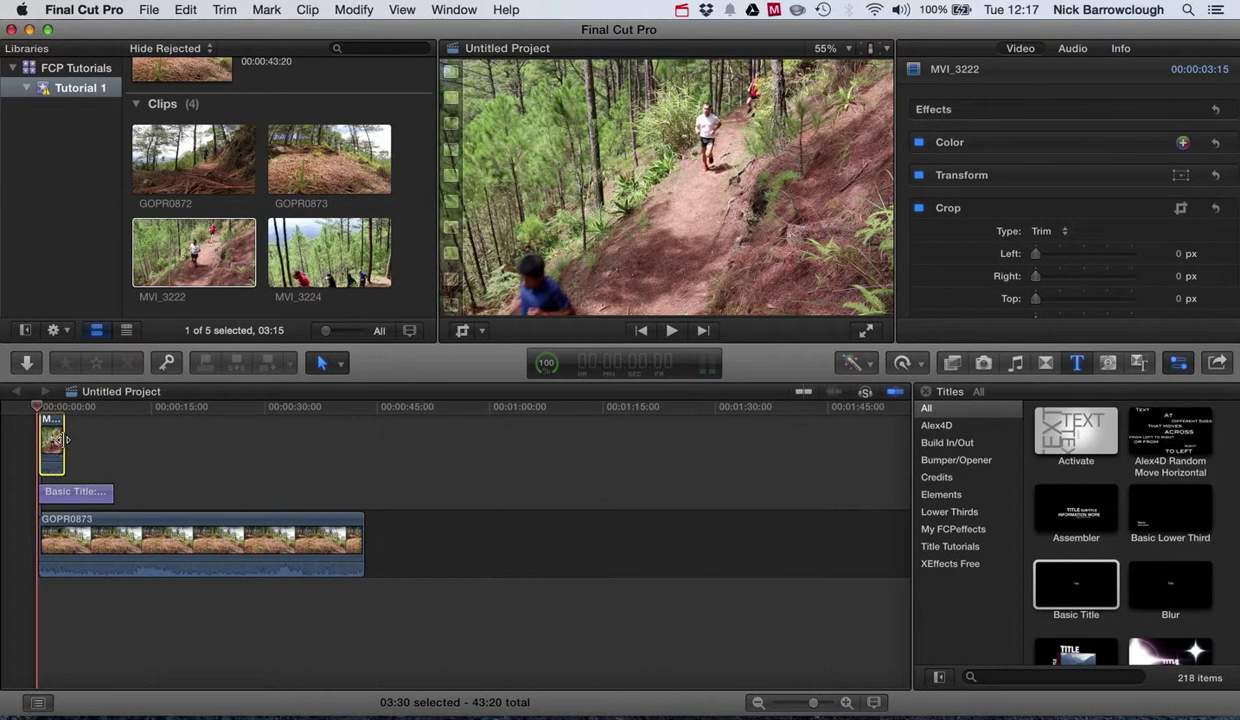
key("Delete")
left_click_drag(322, 252, 40, 446)
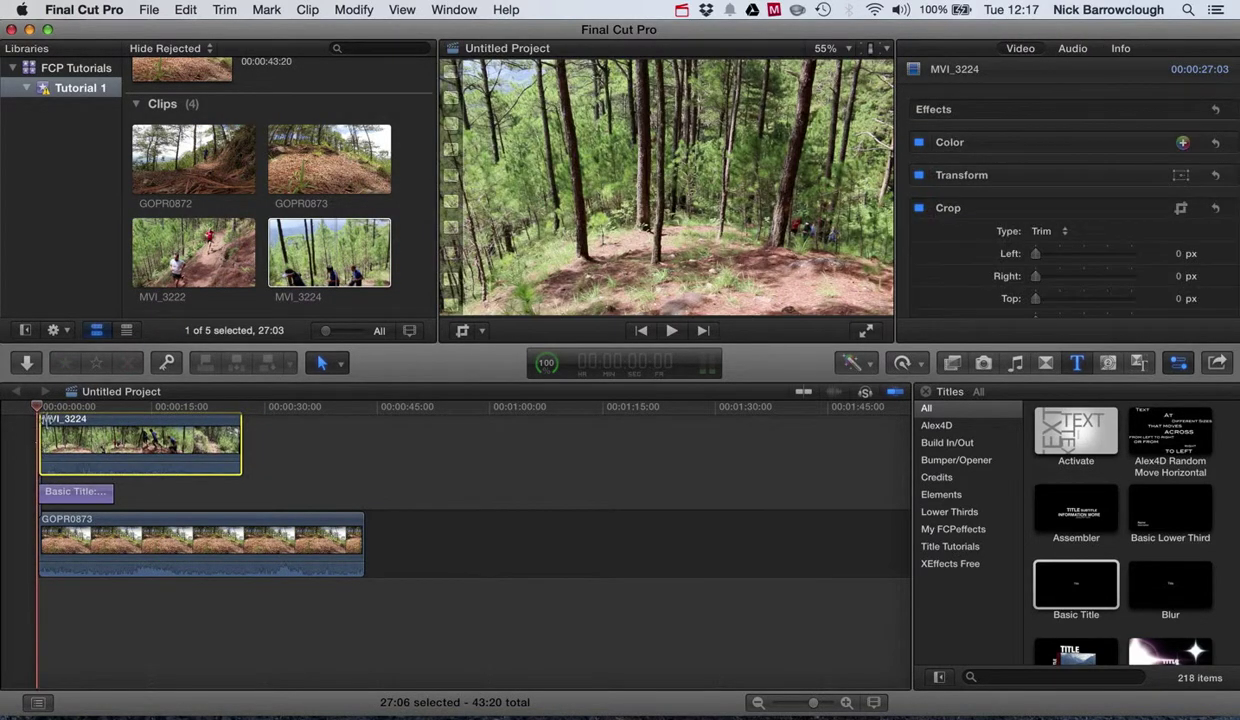
left_click_drag(36, 410, 78, 409)
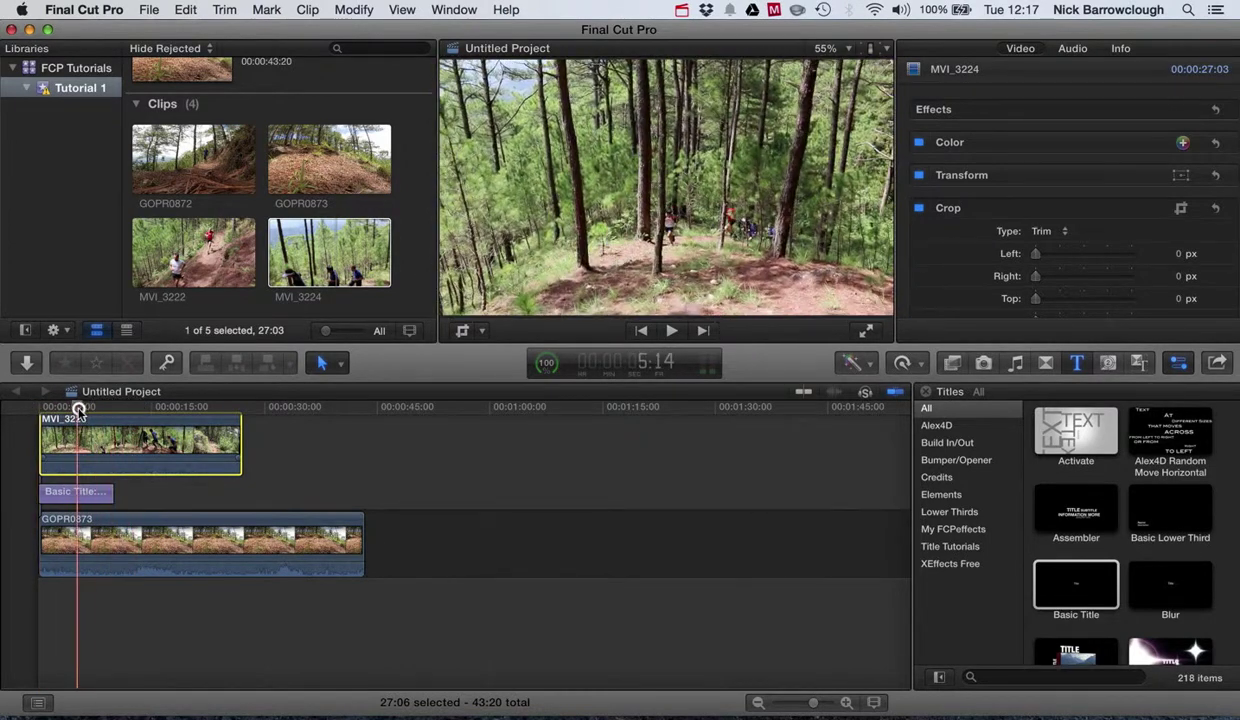
Switch MVI_3224's Blend Mode to Behind
scroll(1078, 292, "down", 5)
left_click(1078, 275)
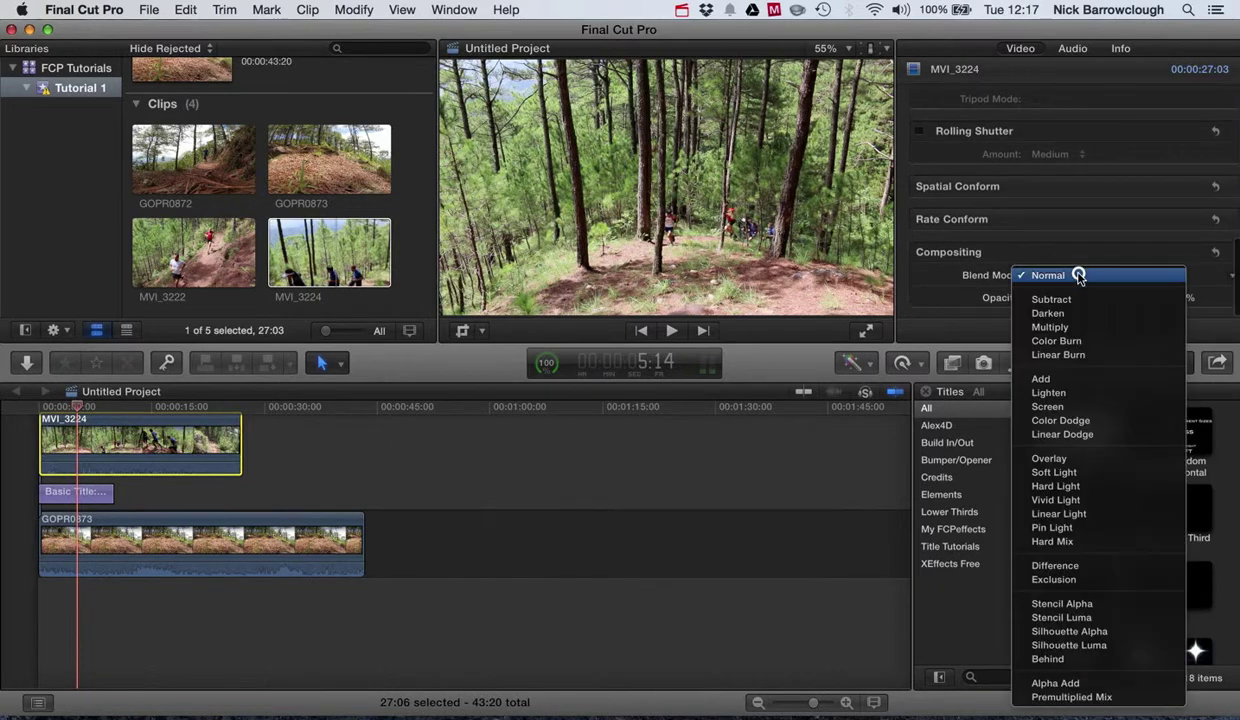
left_click(1094, 661)
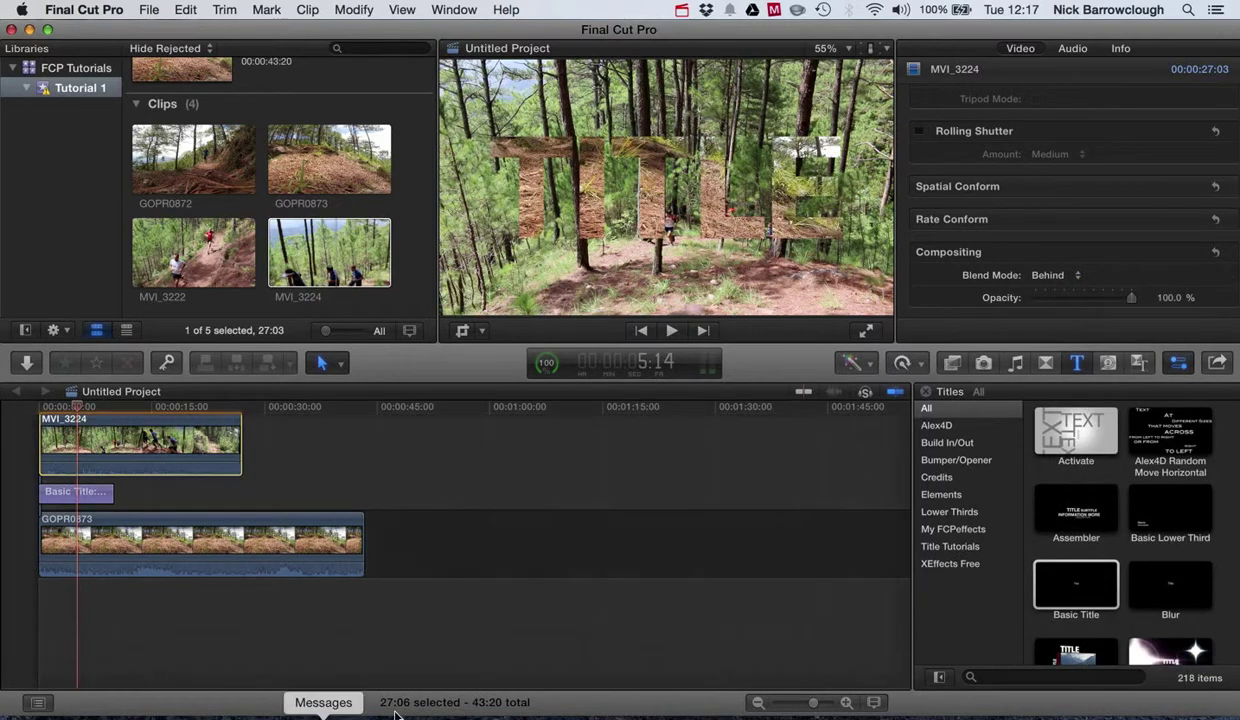
left_click(95, 497)
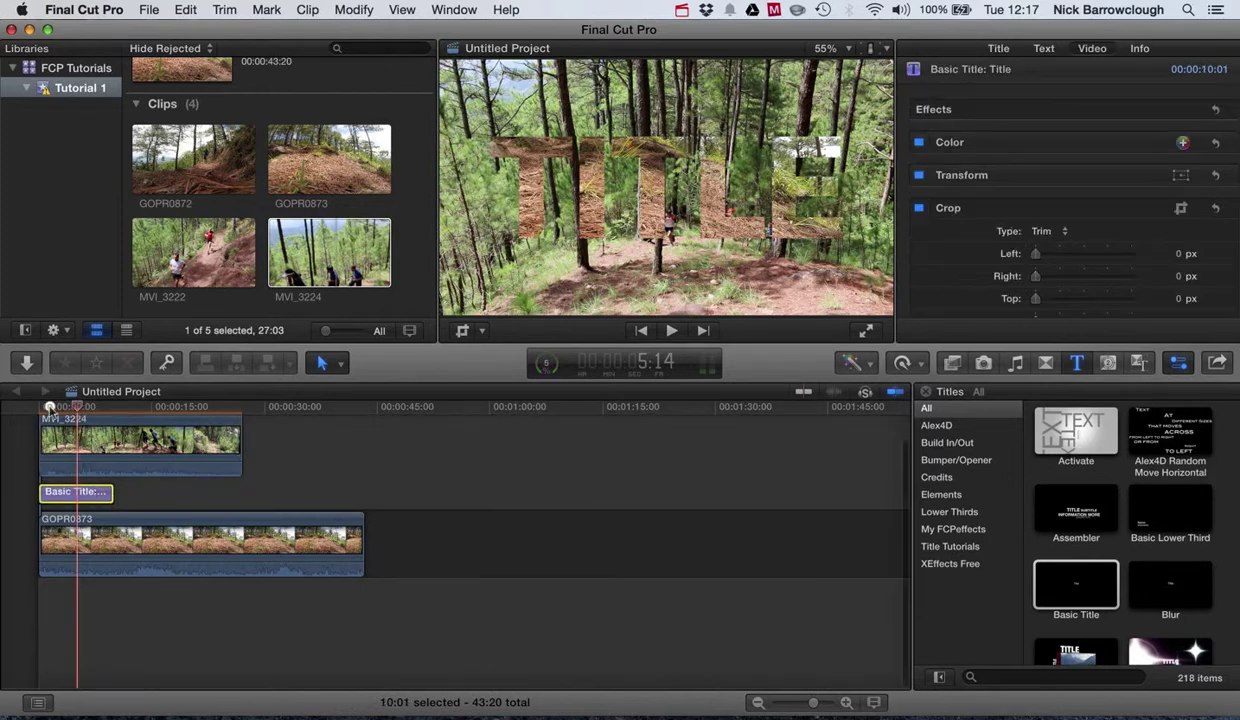
left_click_drag(72, 405, 30, 404)
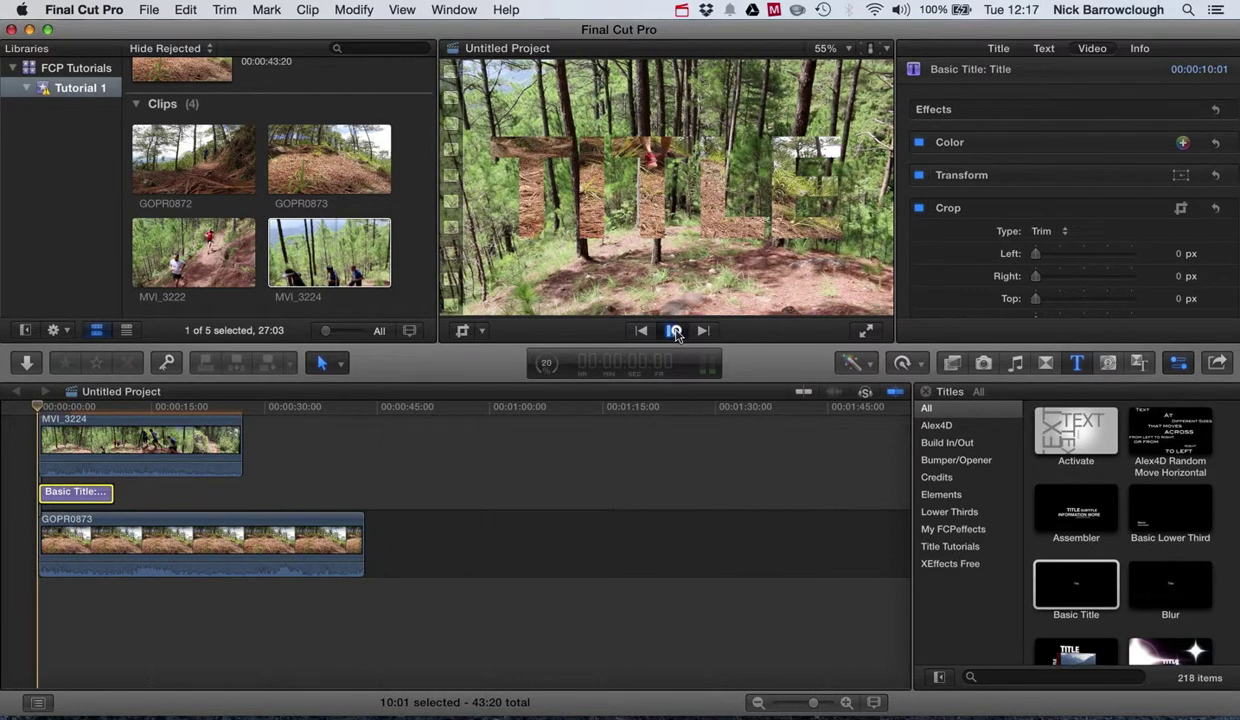
left_click(675, 331)
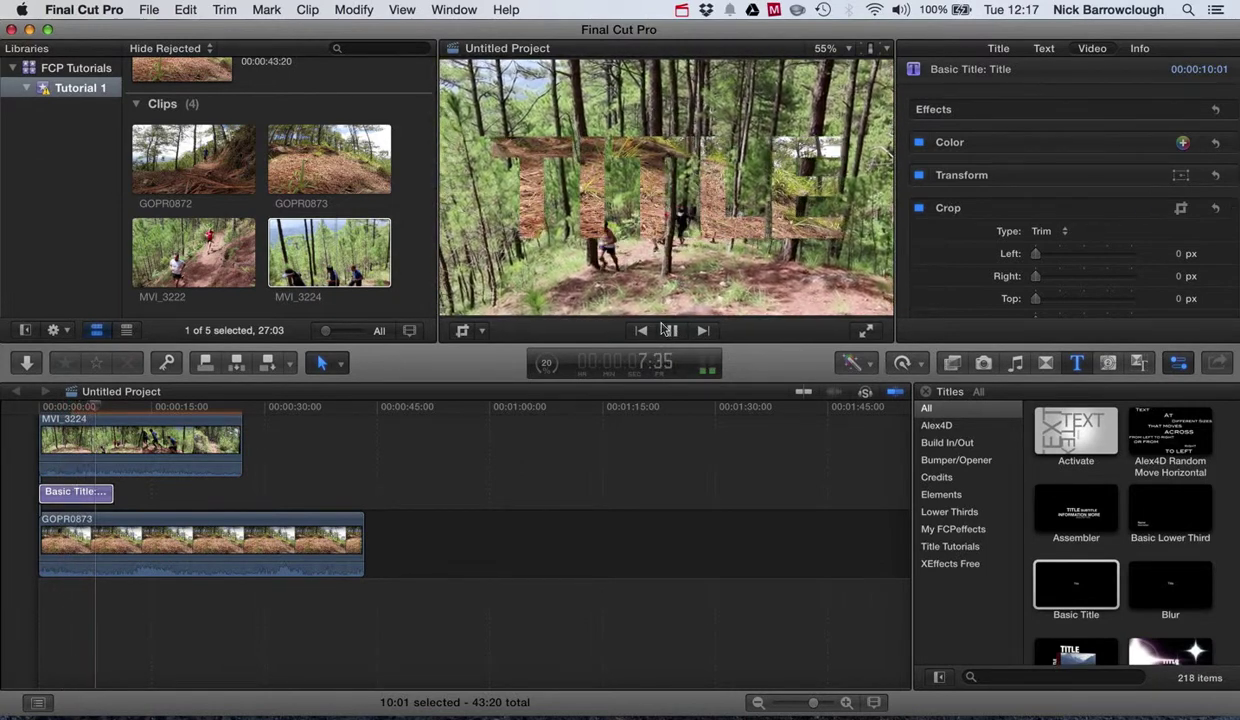
left_click(670, 332)
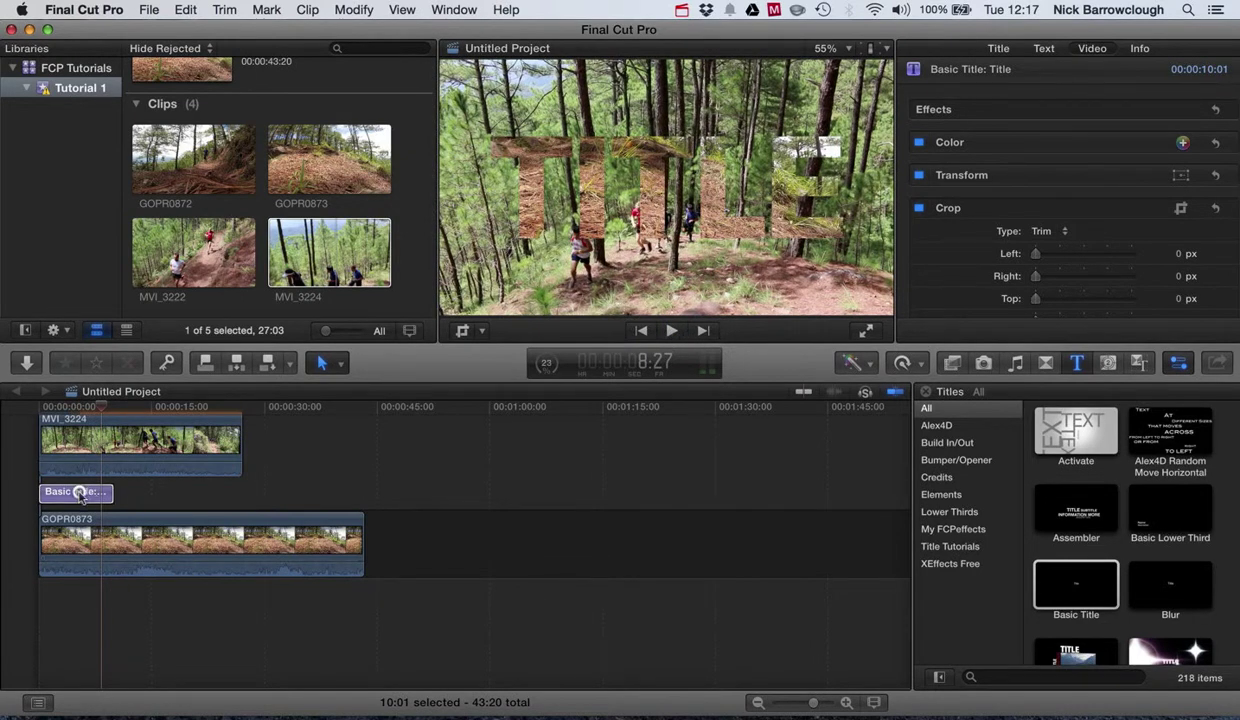
left_click_drag(89, 410, 72, 407)
Drag MVI_3224's Correction 1 master saturation puck to the bottom to remove all colour
left_click(139, 455)
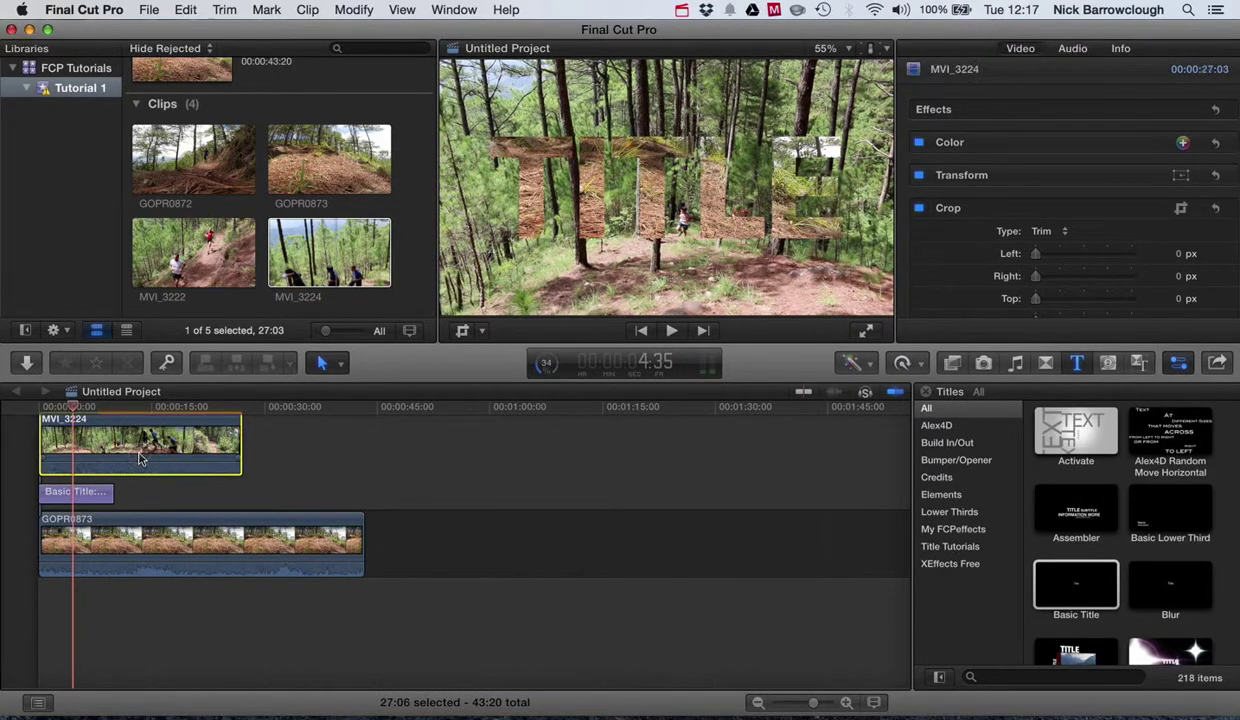
left_click(1150, 143)
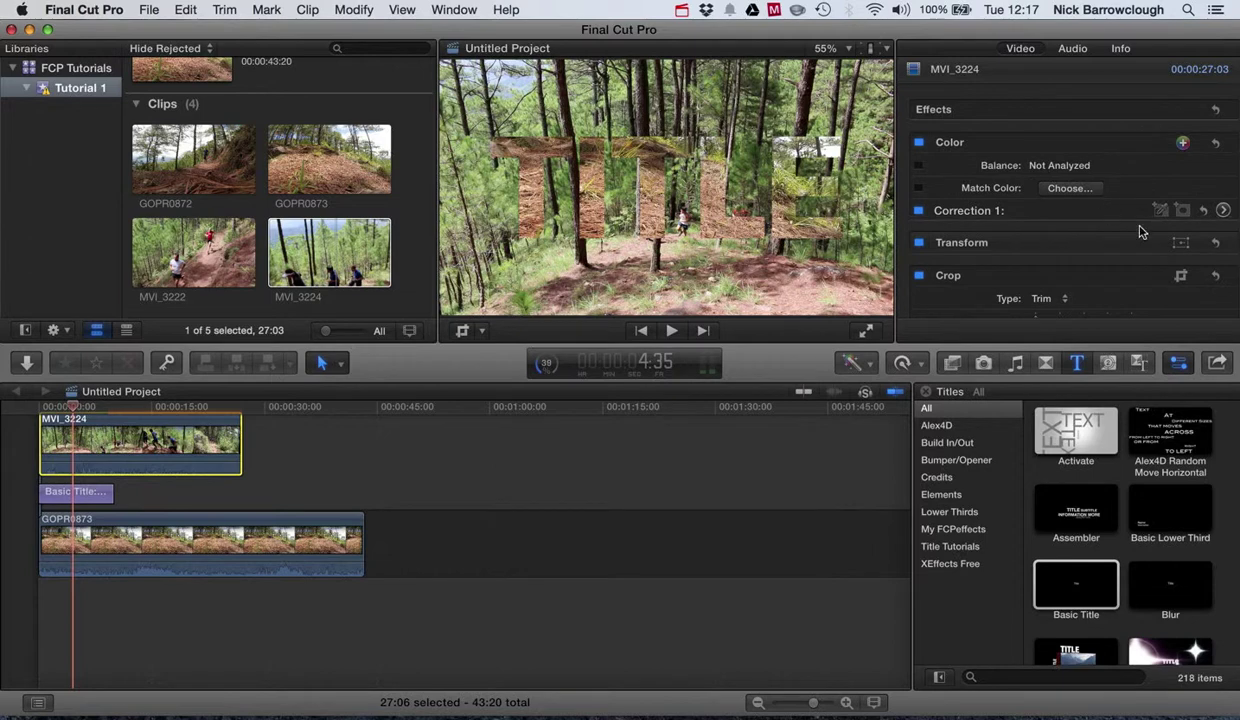
left_click(1224, 211)
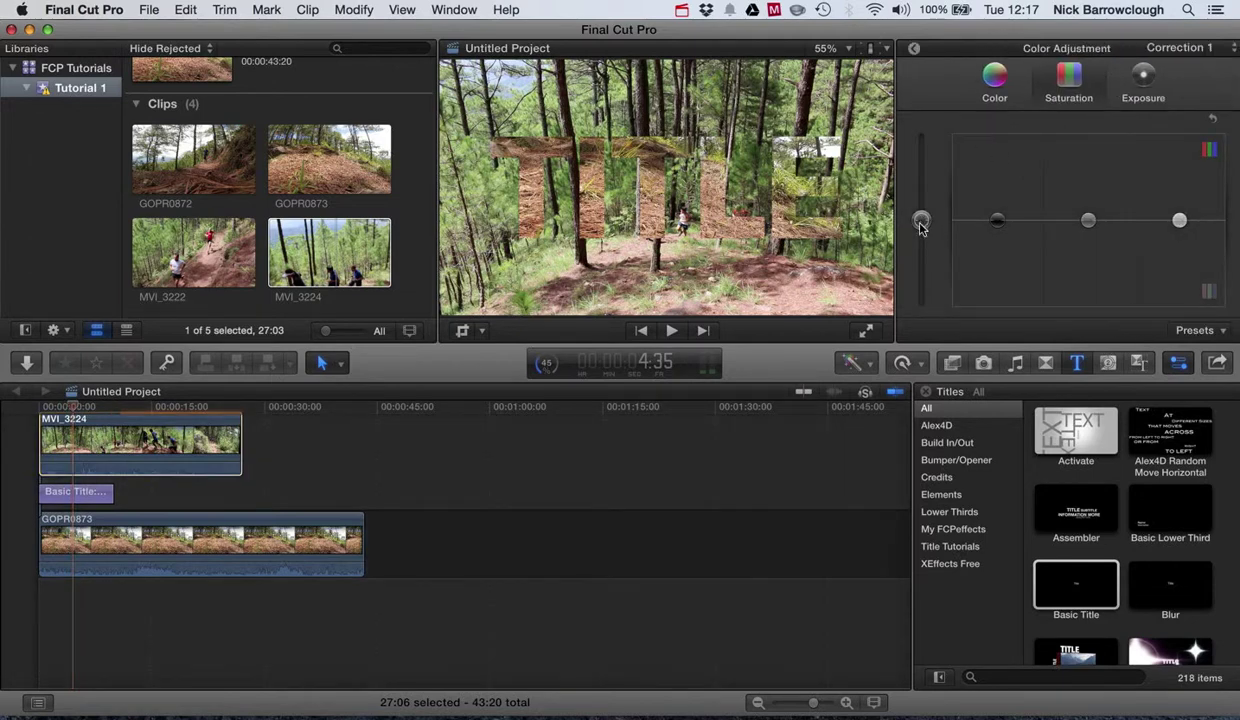
left_click_drag(921, 225, 921, 360)
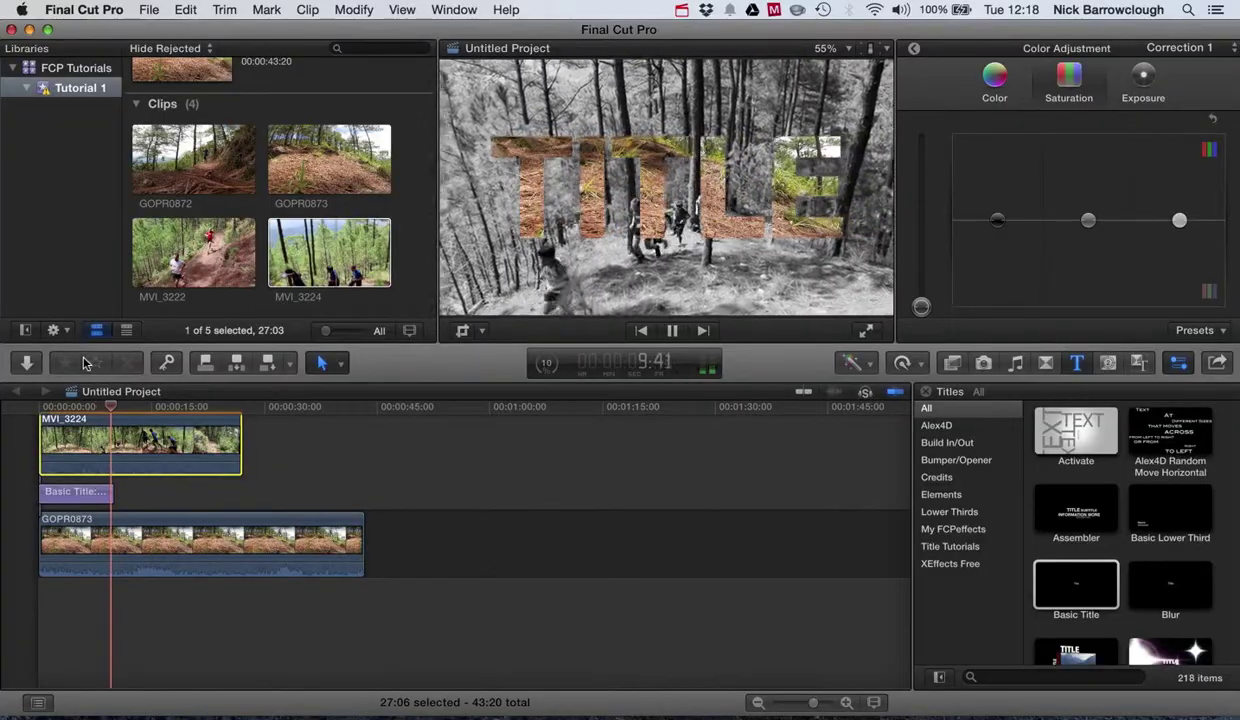
Pause playback, return from the Color Board to video settings and keep Blend Mode on Behind
left_click(671, 331)
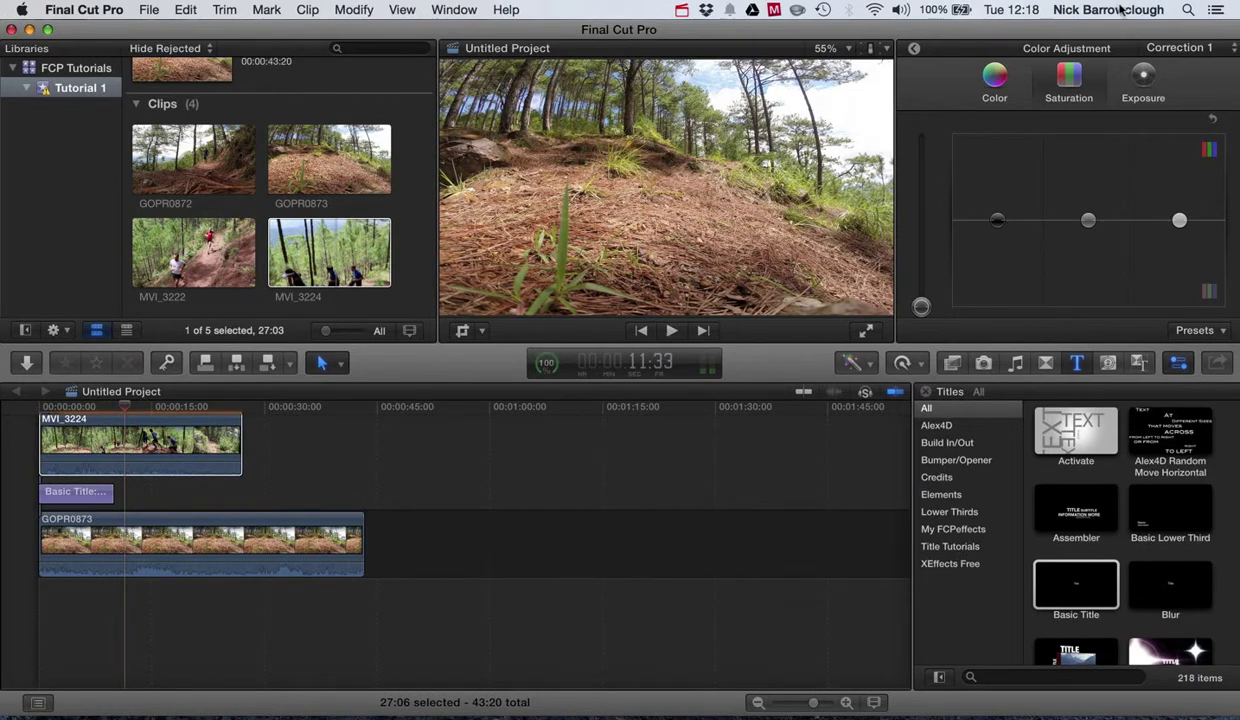
left_click(918, 51)
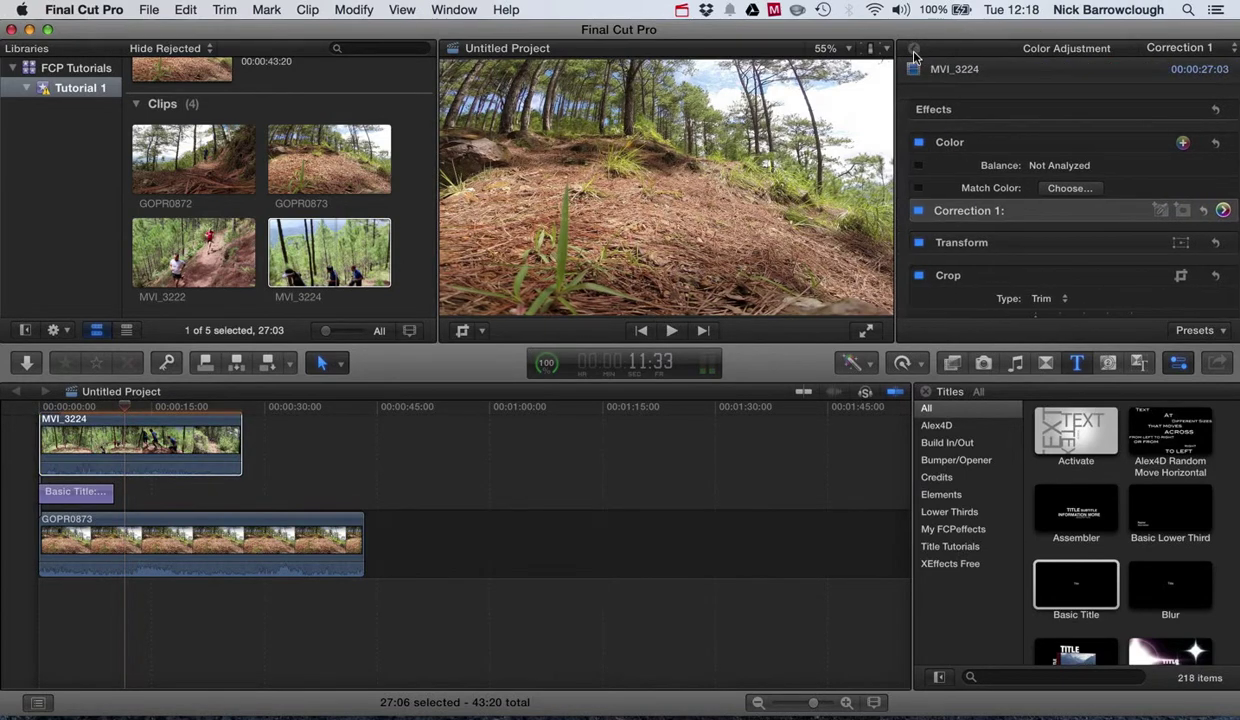
scroll(1133, 273, "down", 6)
left_click(1077, 275)
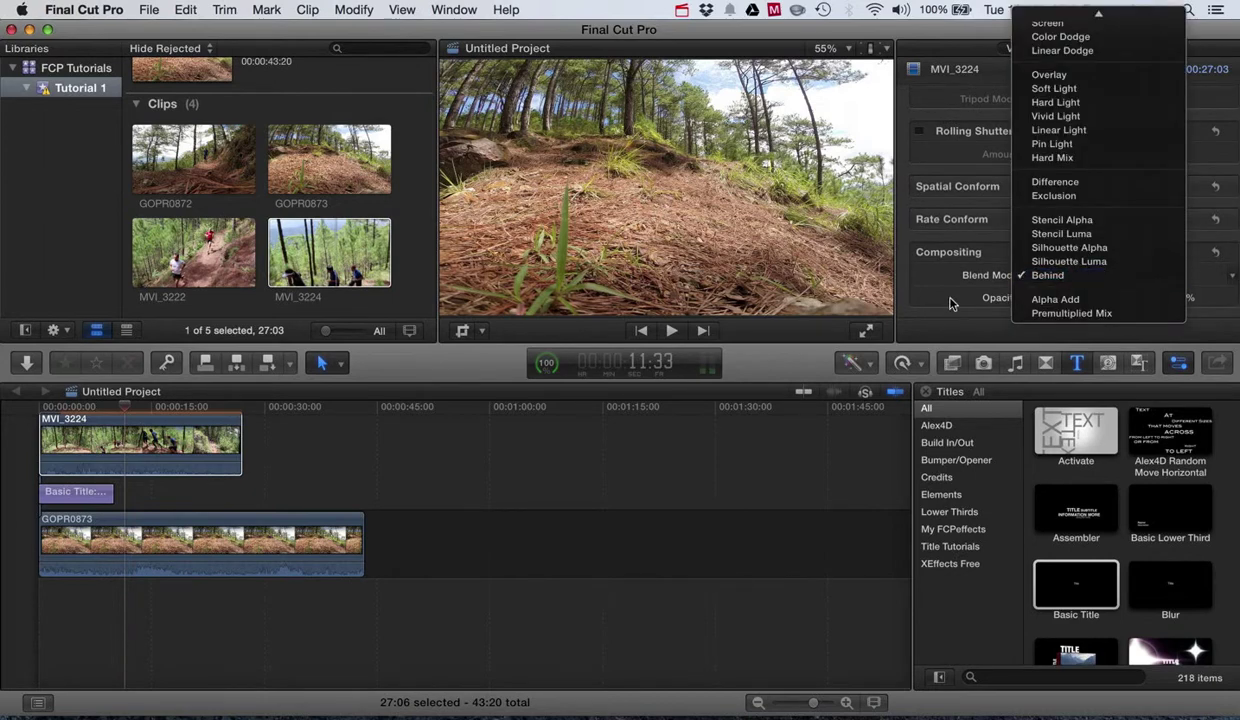
left_click(912, 292)
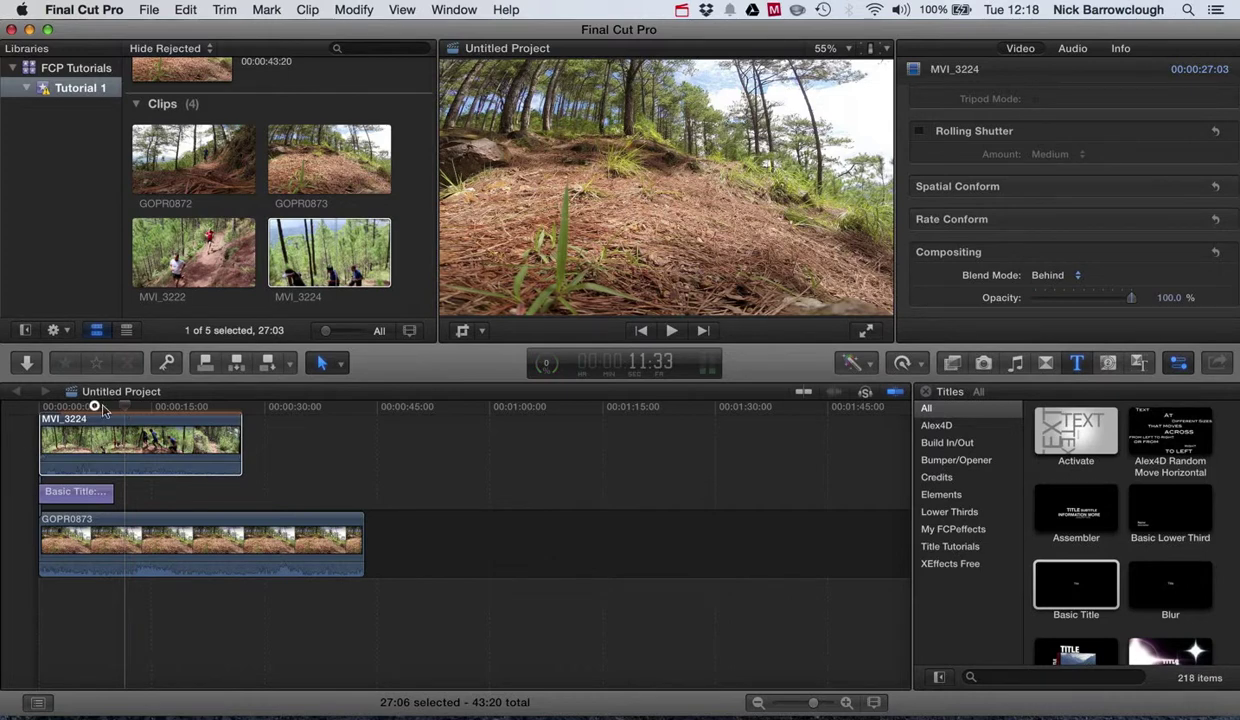
left_click_drag(100, 410, 72, 411)
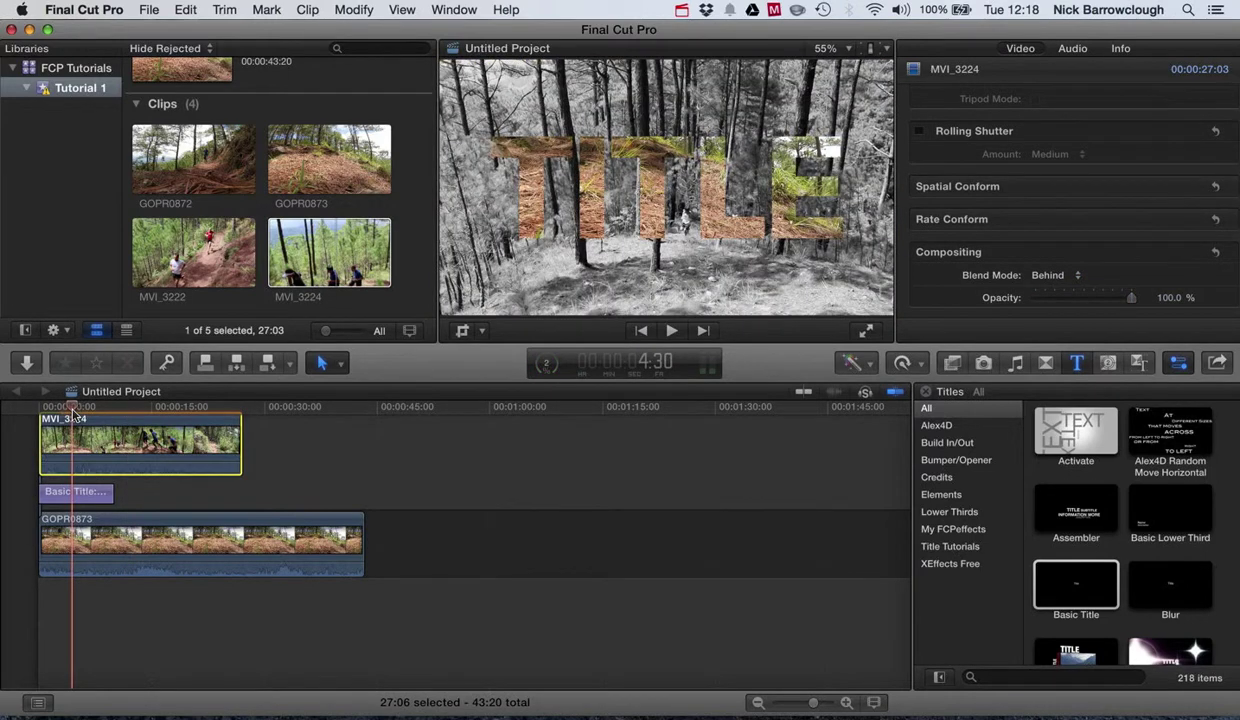